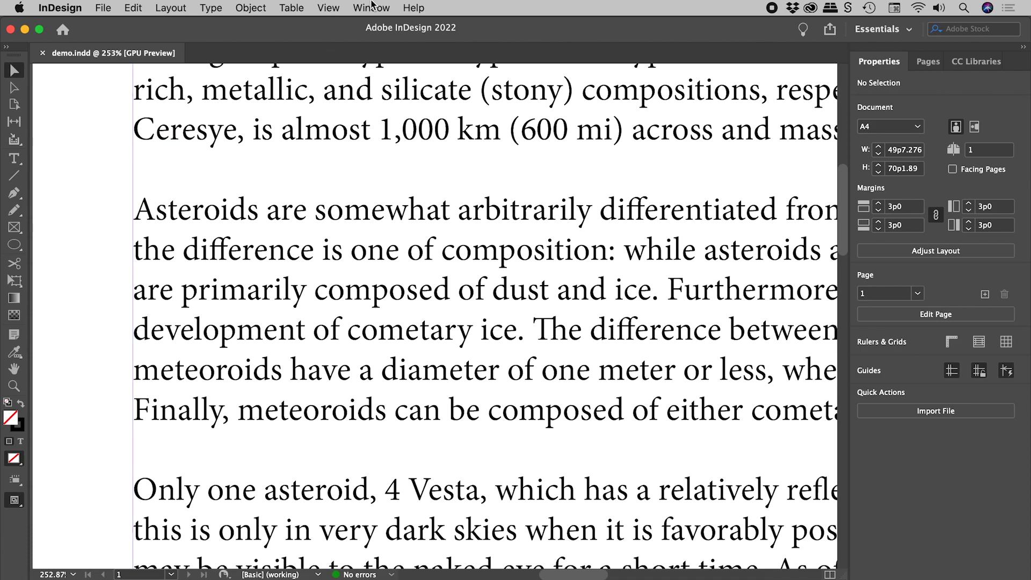
Create a new character style named 'Highlighter' from the Character Styles panel
{"action": "left_click", "coordinate": [372, 8]}
{"action": "mouse_move", "coordinate": [432, 320]}
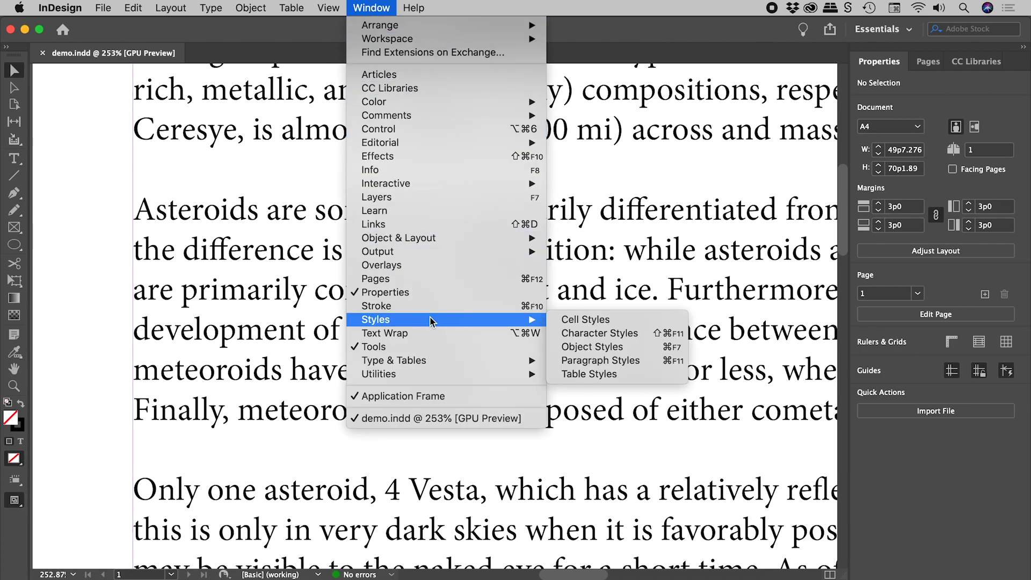
{"action": "left_click", "coordinate": [641, 333]}
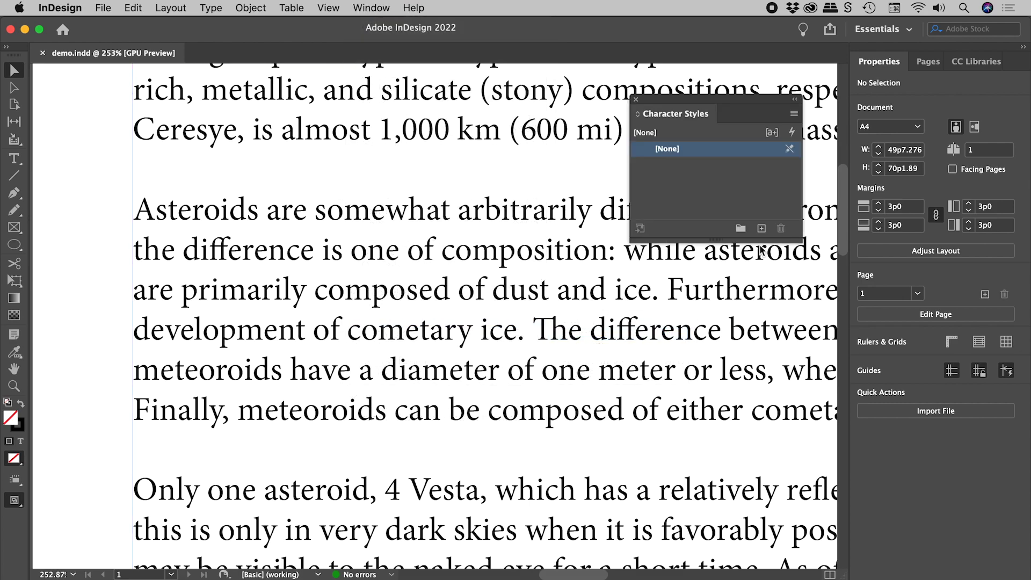
{"action": "left_click", "coordinate": [793, 113]}
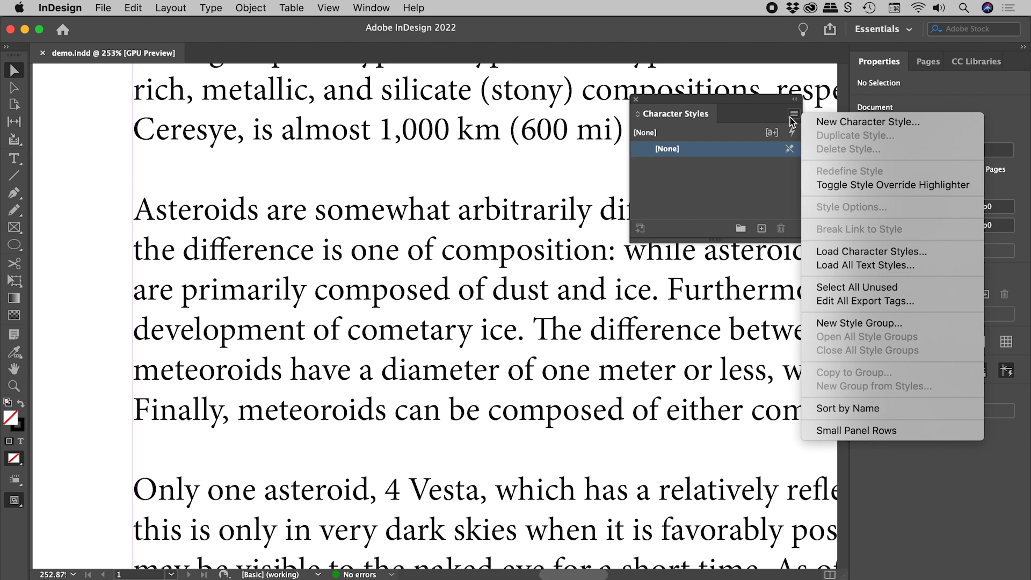
{"action": "left_click", "coordinate": [916, 124]}
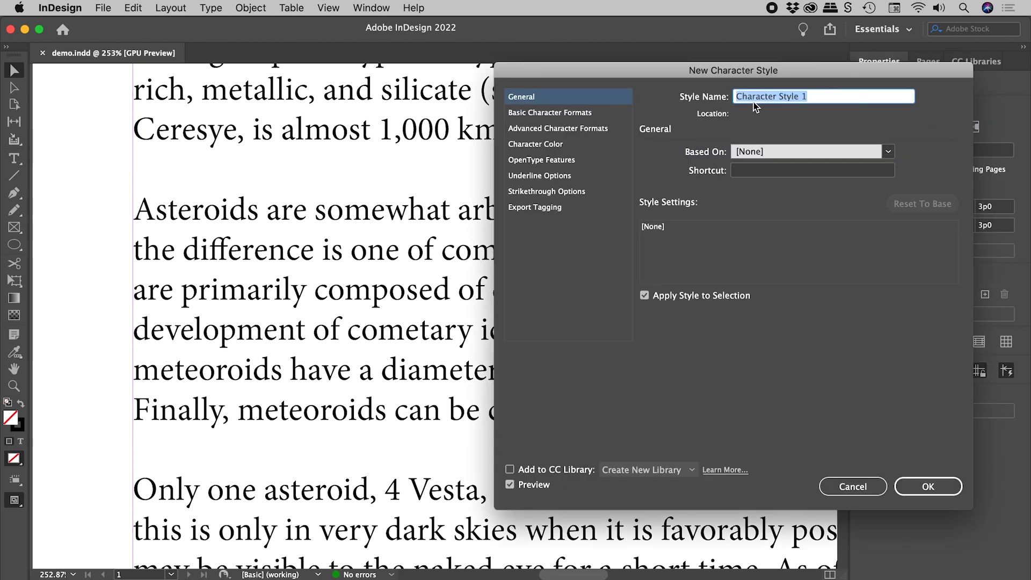
{"action": "type", "text": "Highlighter"}
{"action": "left_click", "coordinate": [929, 487]}
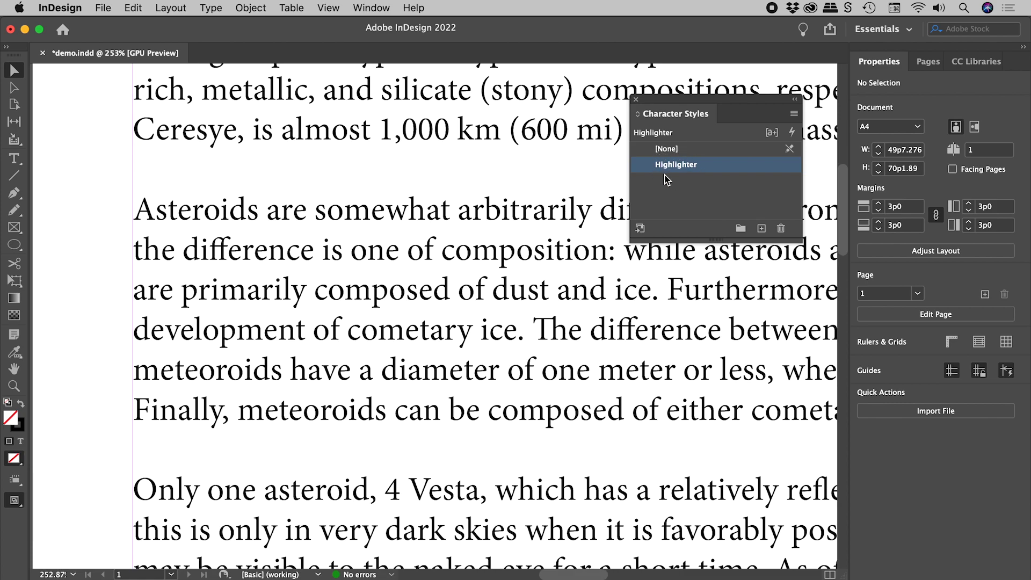
Apply the empty Highlighter style to the word 'Asteroids', then deselect
{"action": "double_click", "coordinate": [220, 210]}
{"action": "double_click", "coordinate": [199, 207]}
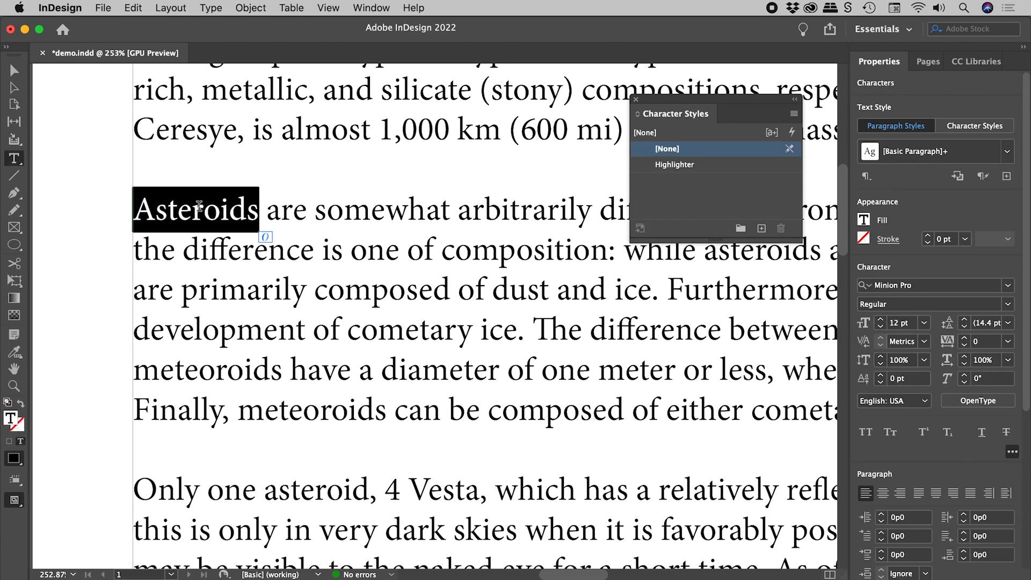
{"action": "left_click", "coordinate": [719, 167]}
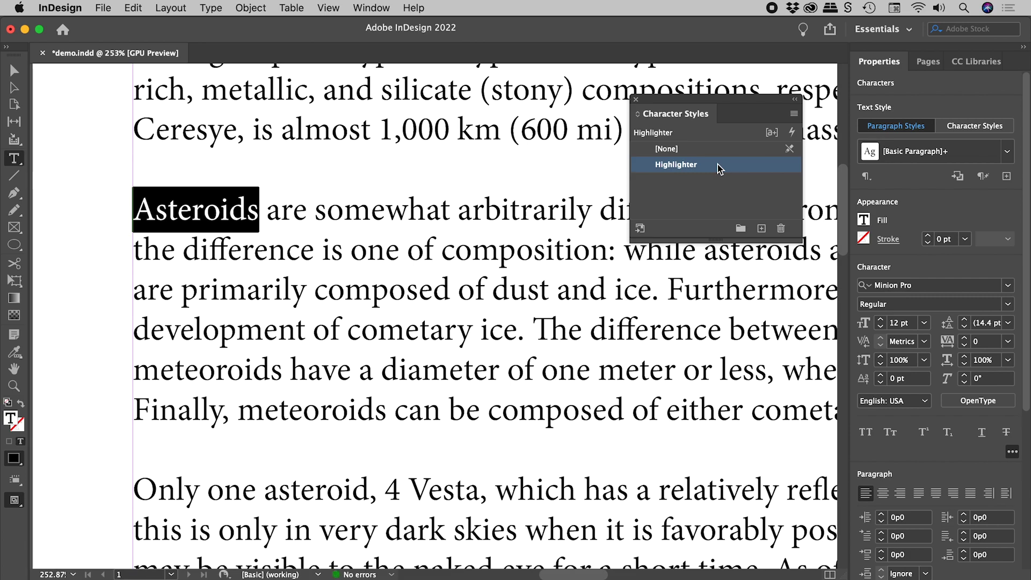
{"action": "key", "text": "Escape"}
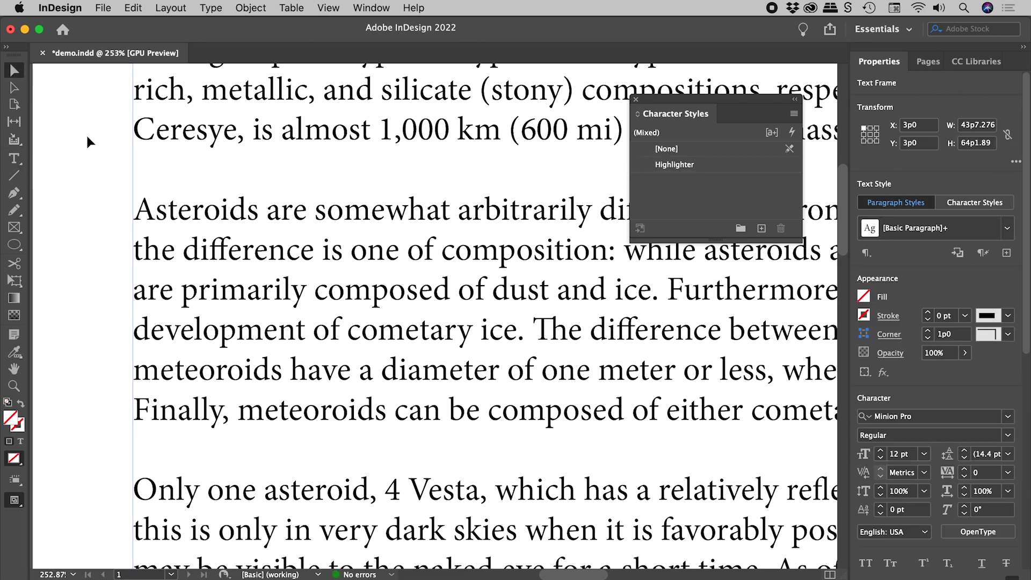
{"action": "left_click", "coordinate": [110, 153]}
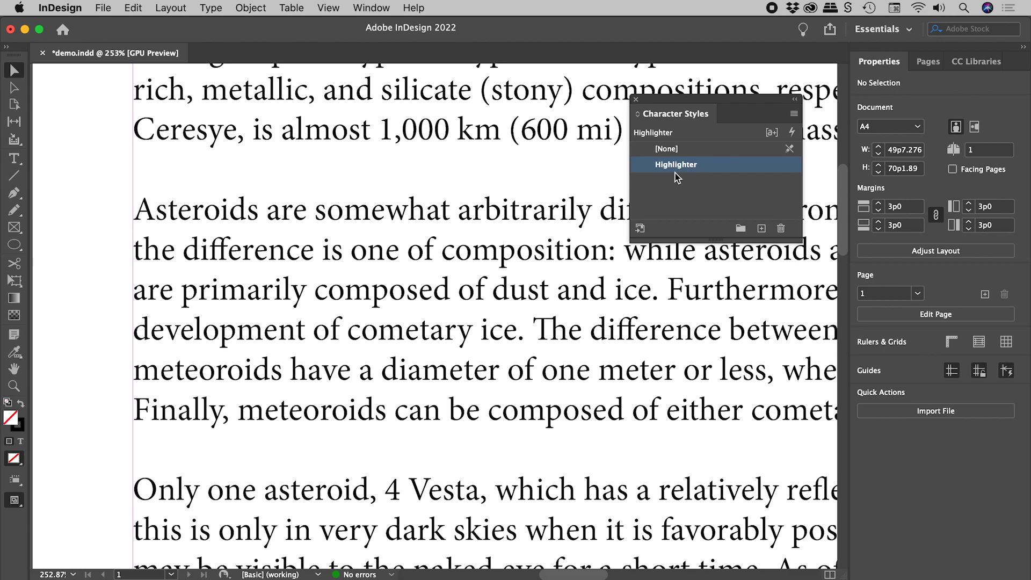
Edit the Highlighter style to turn its underline on in yellow
{"action": "right_click", "coordinate": [706, 164]}
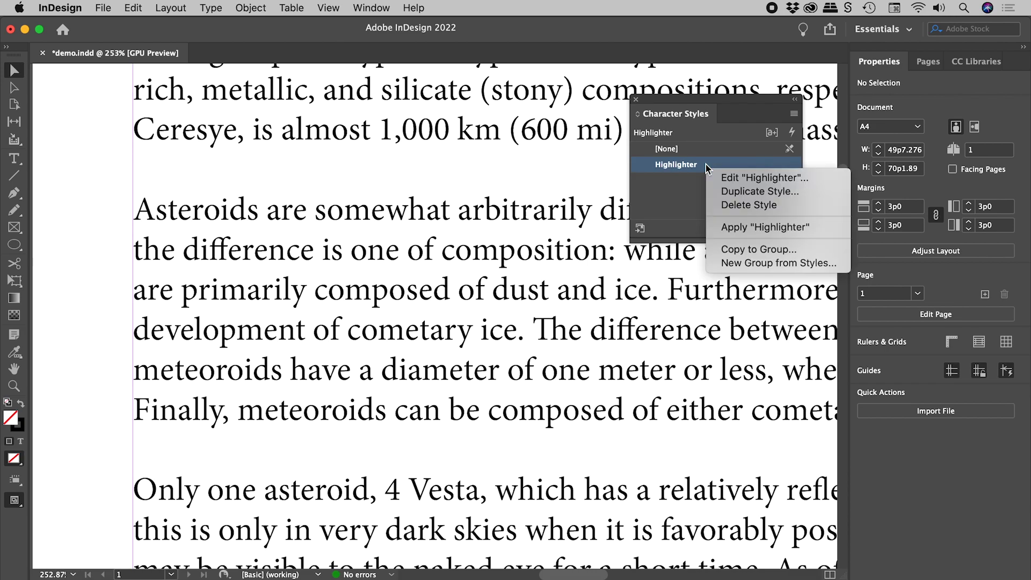
{"action": "left_click", "coordinate": [746, 177]}
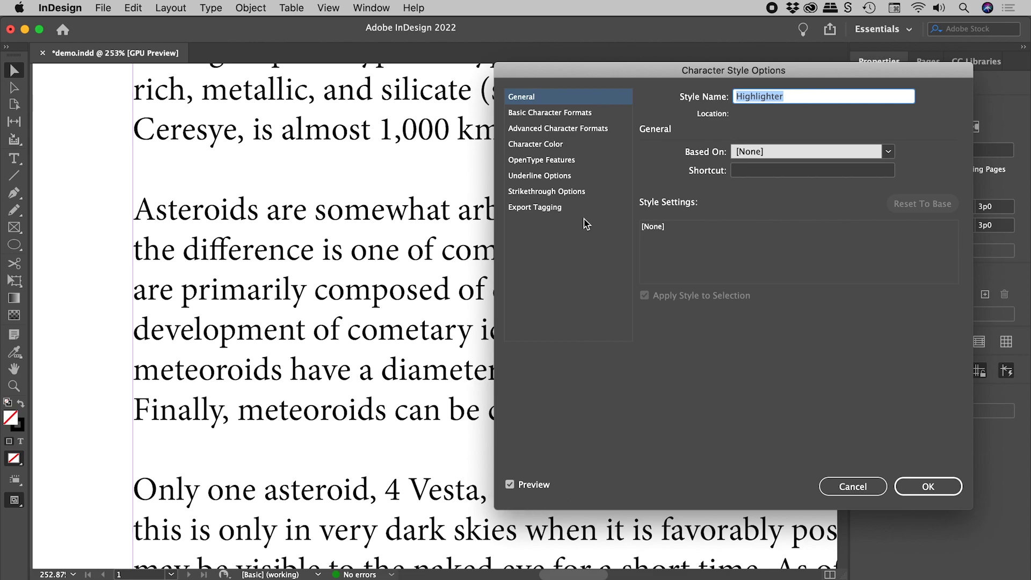
{"action": "left_click", "coordinate": [548, 183]}
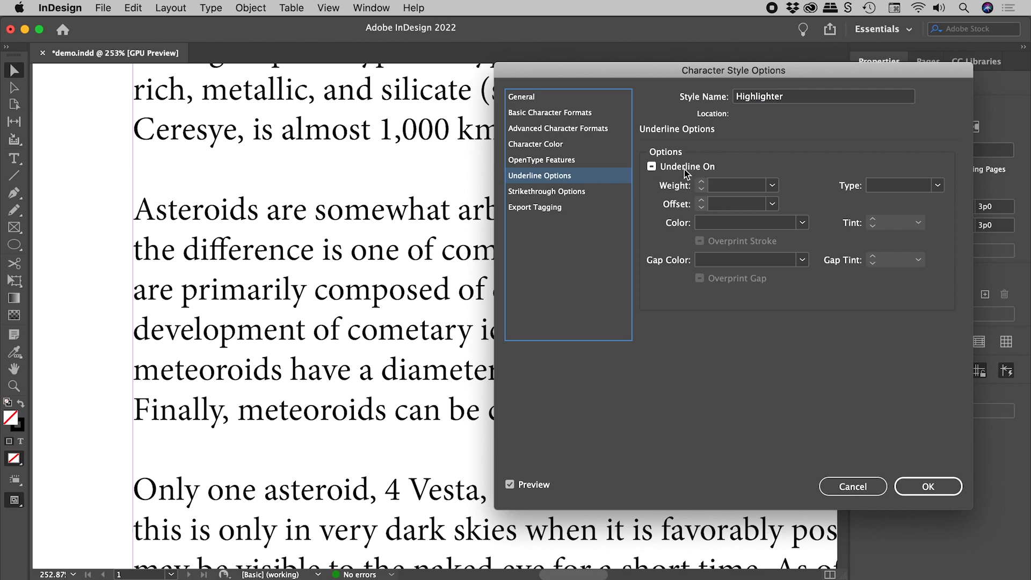
{"action": "left_click", "coordinate": [652, 167]}
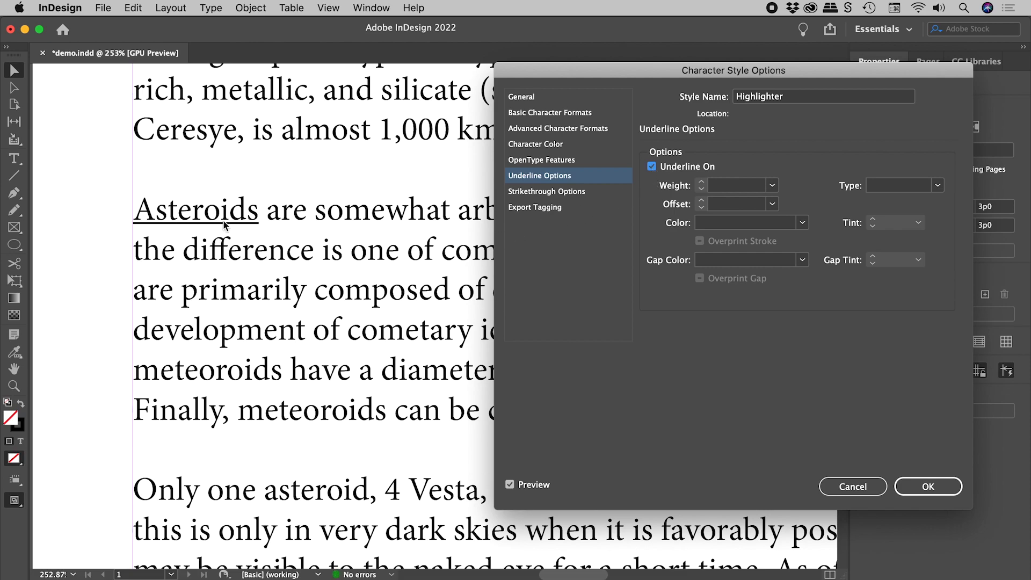
{"action": "left_click", "coordinate": [802, 223]}
{"action": "left_click", "coordinate": [759, 343]}
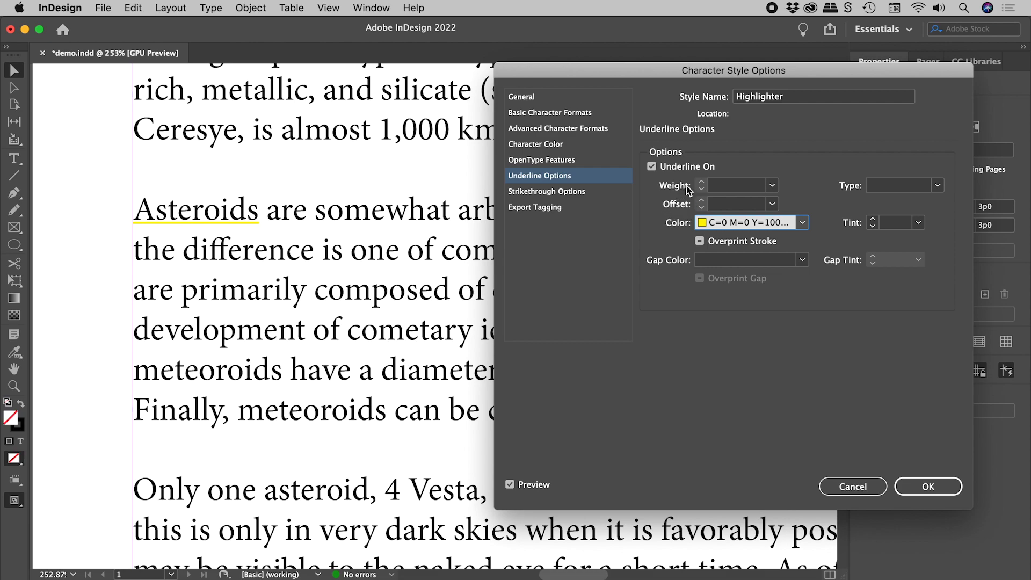
Thicken the Highlighter underline weight to 14 pt
{"action": "left_click", "coordinate": [772, 186]}
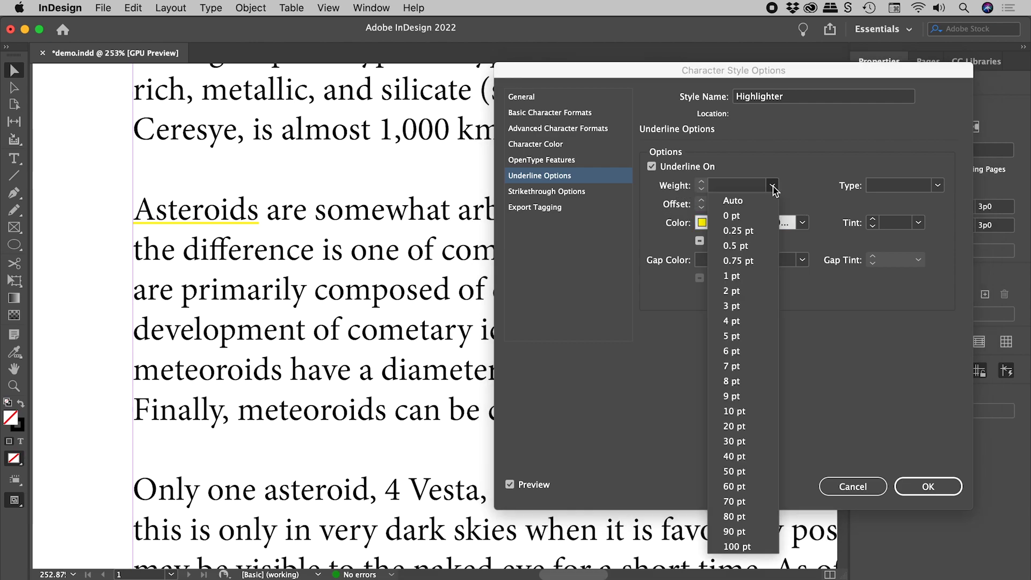
{"action": "left_click", "coordinate": [757, 276]}
{"action": "left_click", "coordinate": [701, 182]}
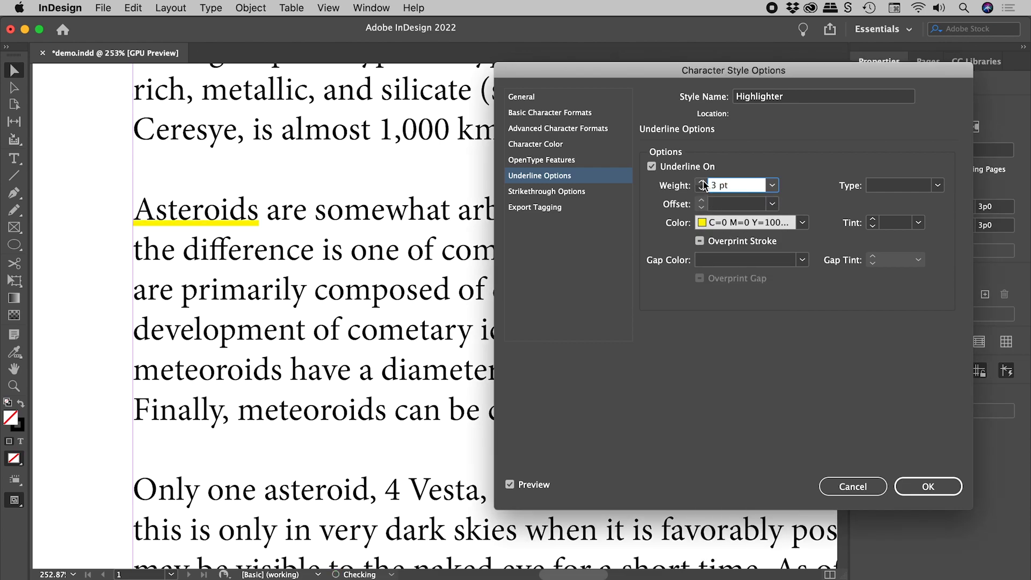
{"action": "left_click", "coordinate": [701, 183]}
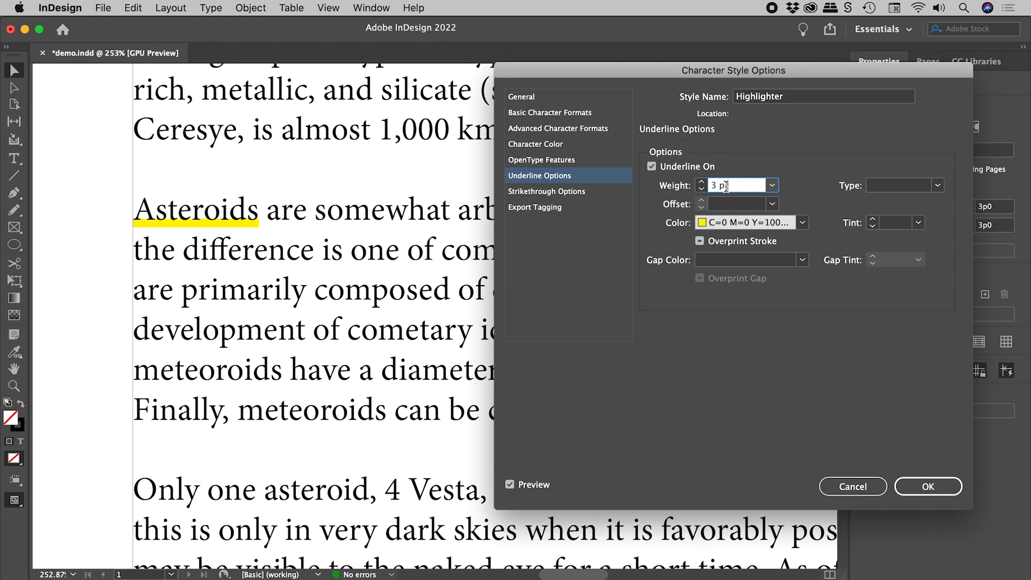
{"action": "left_click_drag", "start_coordinate": [736, 186], "coordinate": [707, 187]}
{"action": "left_click", "coordinate": [740, 184]}
{"action": "key", "text": "Up"}
{"action": "key", "text": "Up"}
{"action": "key", "text": "Up"}
{"action": "key", "text": "Up"}
{"action": "key", "text": "Up"}
{"action": "key", "text": "Up"}
{"action": "key", "text": "Up"}
{"action": "key", "text": "Up"}
{"action": "key", "text": "Up"}
{"action": "key", "text": "Up"}
{"action": "key", "text": "Up"}
{"action": "key", "text": "Up"}
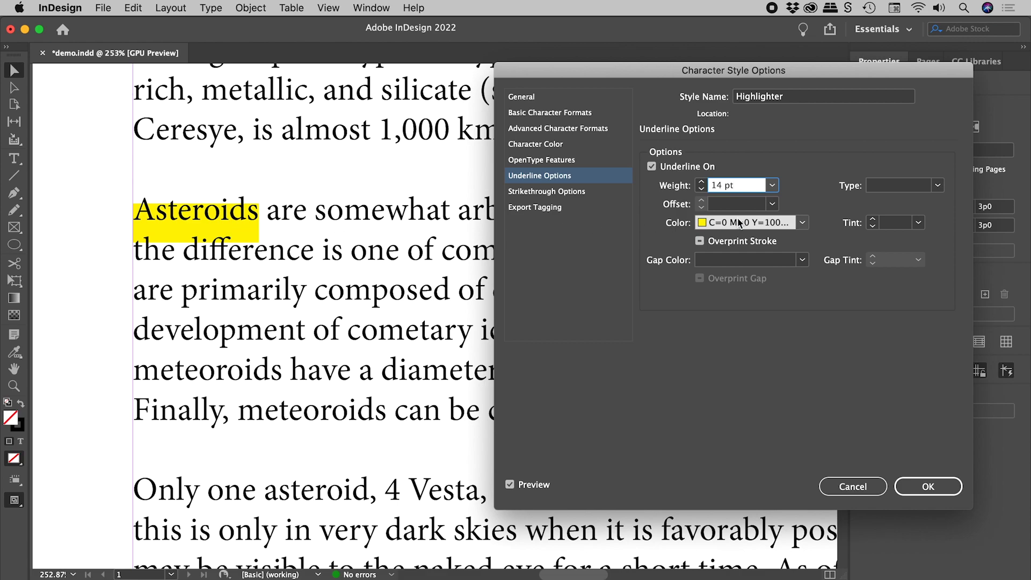
Set the underline offset to -4 pt so it sits behind the text
{"action": "left_click", "coordinate": [772, 204]}
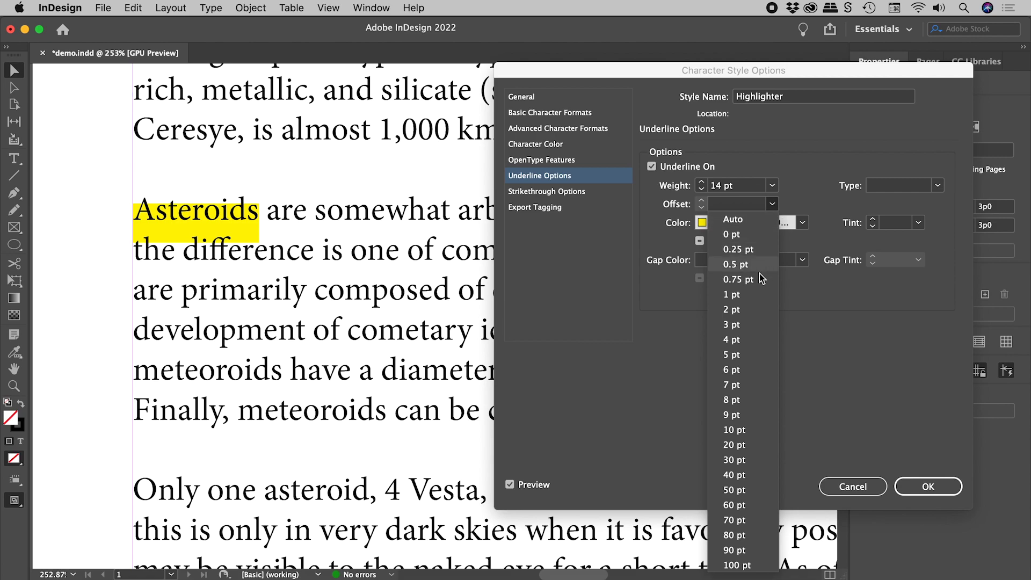
{"action": "left_click", "coordinate": [759, 293]}
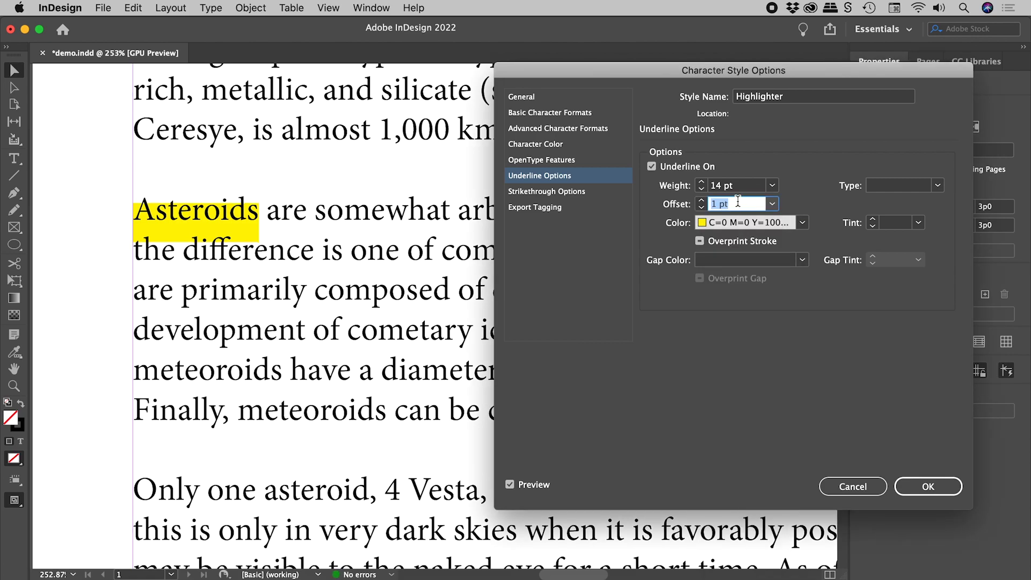
{"action": "left_click", "coordinate": [739, 204]}
{"action": "key", "text": "Down"}
{"action": "key", "text": "Down"}
{"action": "key", "text": "Down"}
{"action": "key", "text": "Down"}
{"action": "key", "text": "Down"}
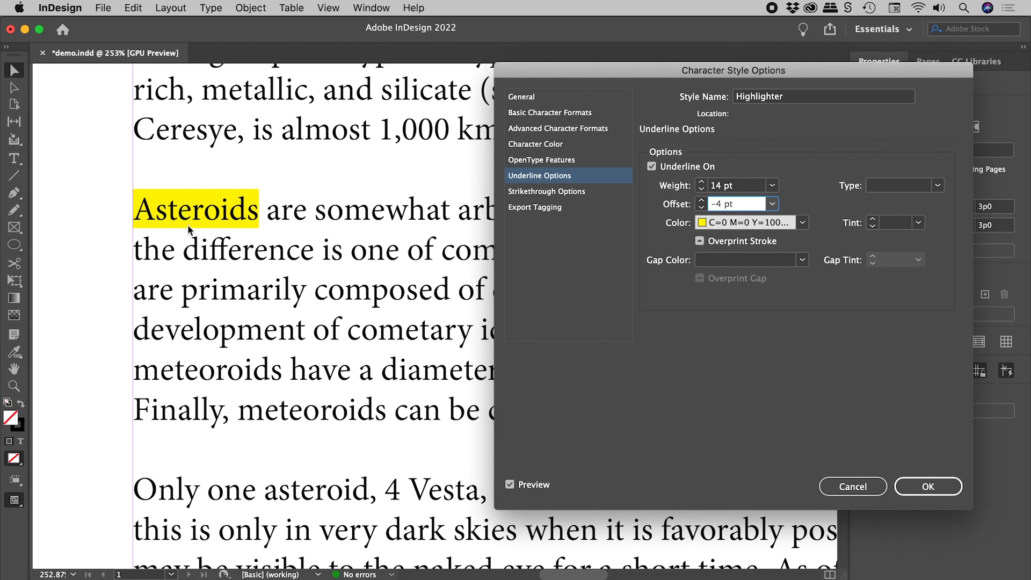
Confirm the style changes and apply Highlighter to the words 'one of composition'
{"action": "left_click", "coordinate": [916, 486]}
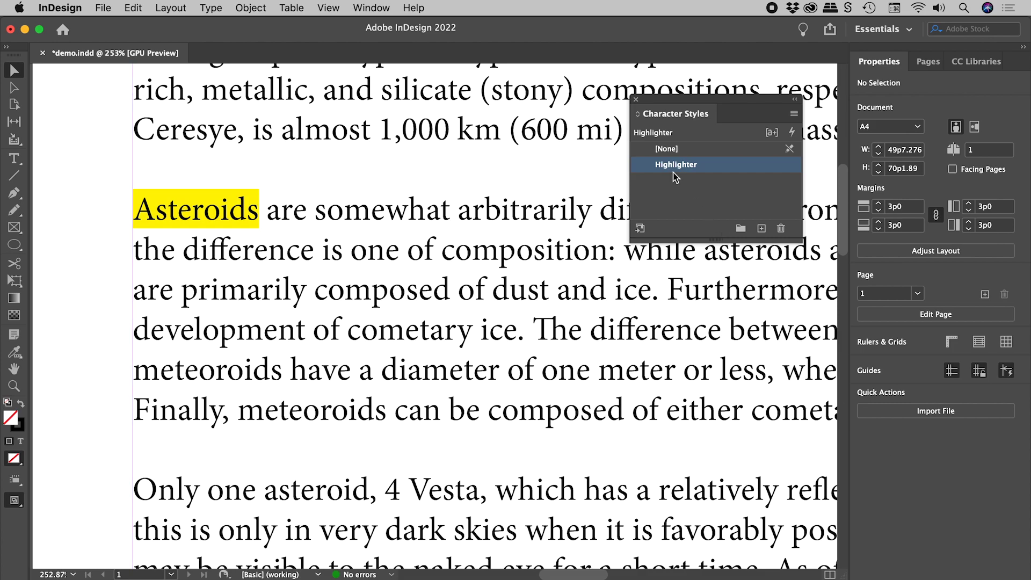
{"action": "double_click", "coordinate": [368, 251]}
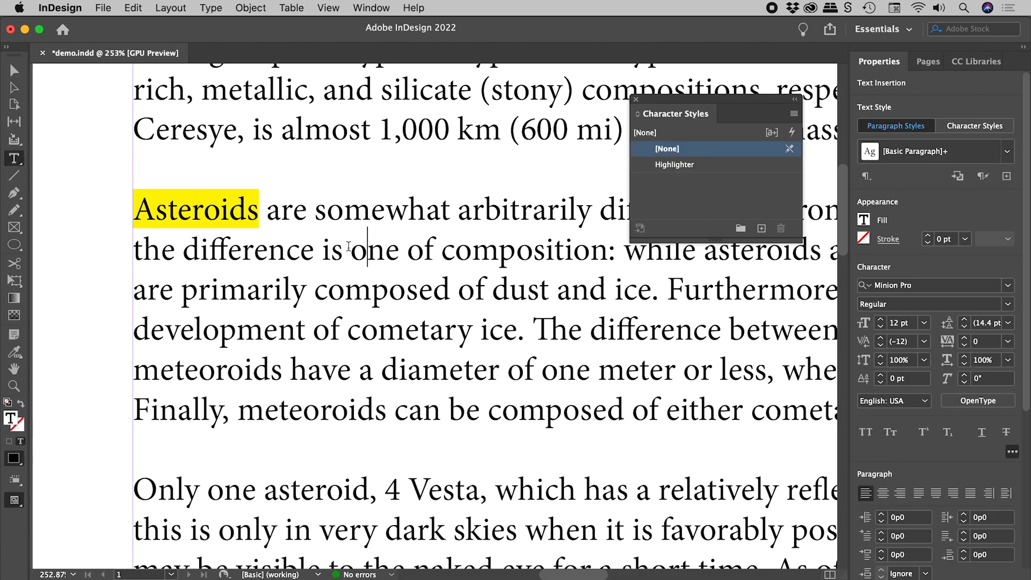
{"action": "left_click_drag", "start_coordinate": [351, 249], "coordinate": [607, 249]}
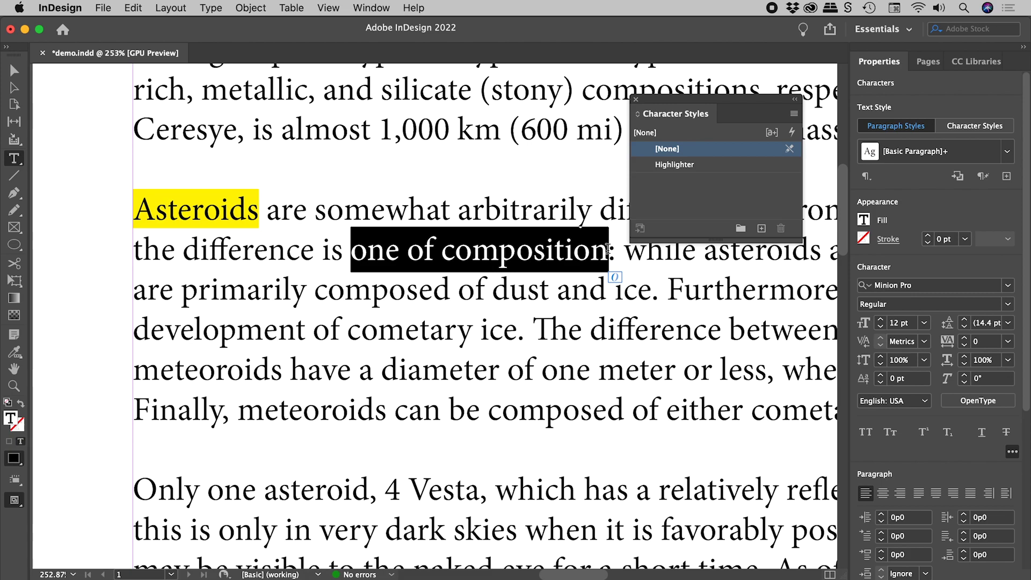
{"action": "left_click", "coordinate": [675, 165]}
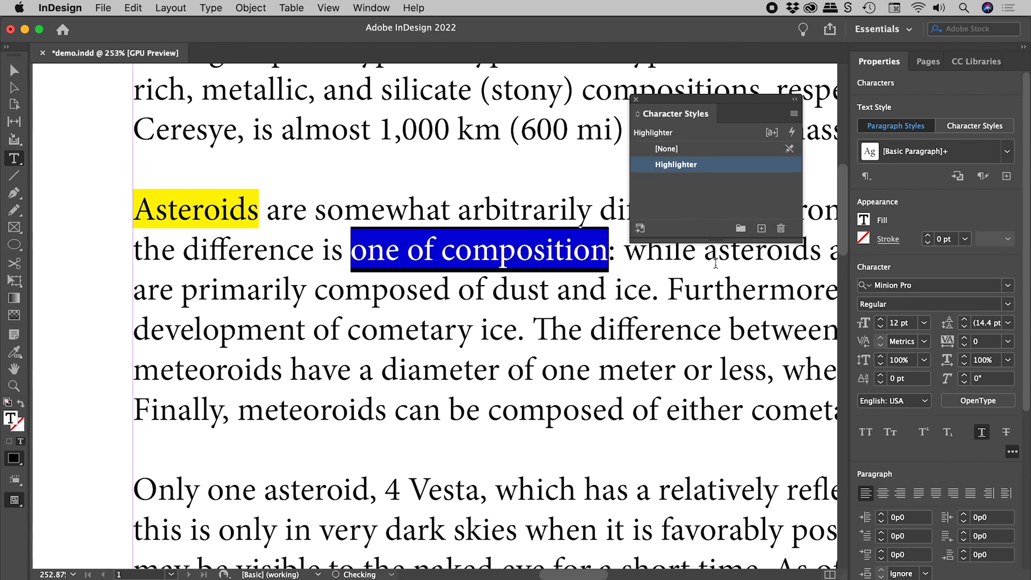
{"action": "left_click", "coordinate": [636, 330]}
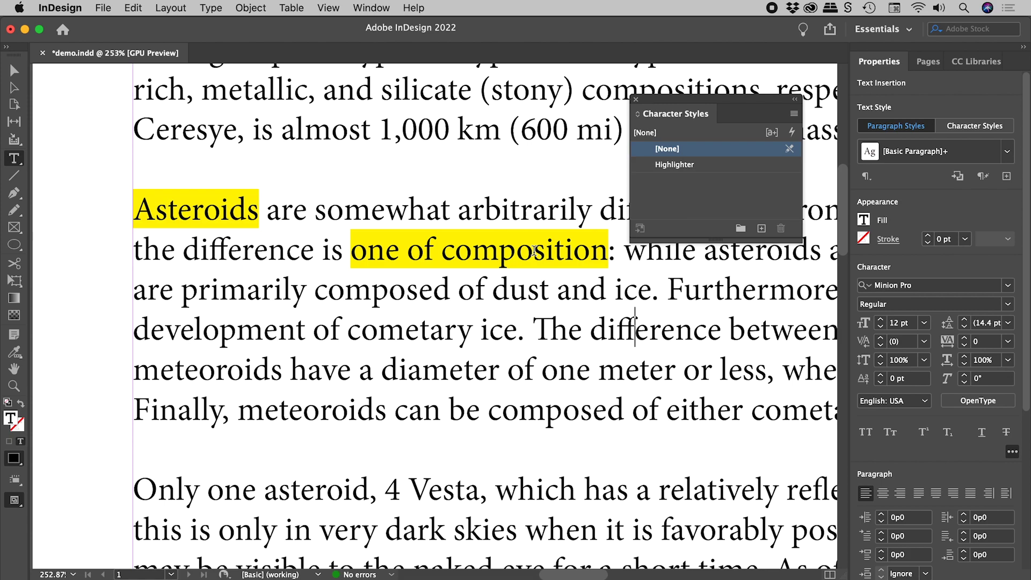
Apply Highlighter to the lines from 'Asteroids' through 'cometary ice.'
{"action": "left_click_drag", "start_coordinate": [247, 207], "coordinate": [525, 331]}
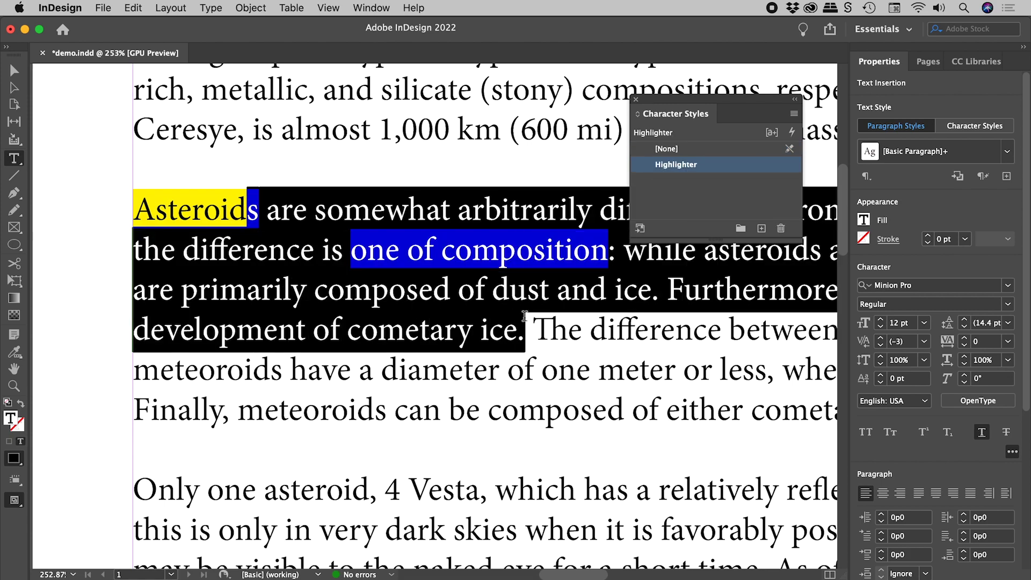
{"action": "left_click", "coordinate": [698, 165]}
{"action": "left_click", "coordinate": [487, 319]}
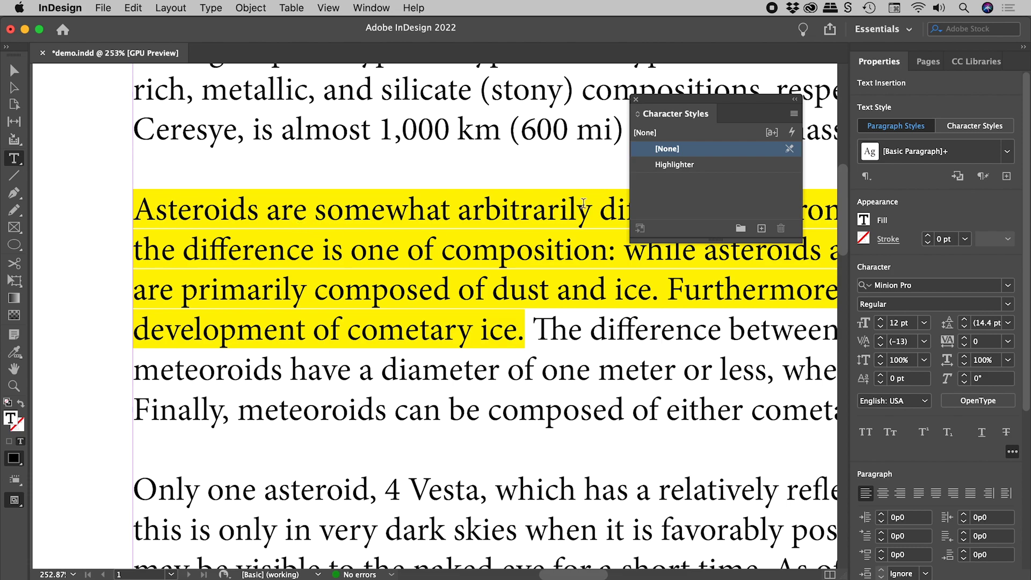
{"action": "right_click", "coordinate": [696, 167]}
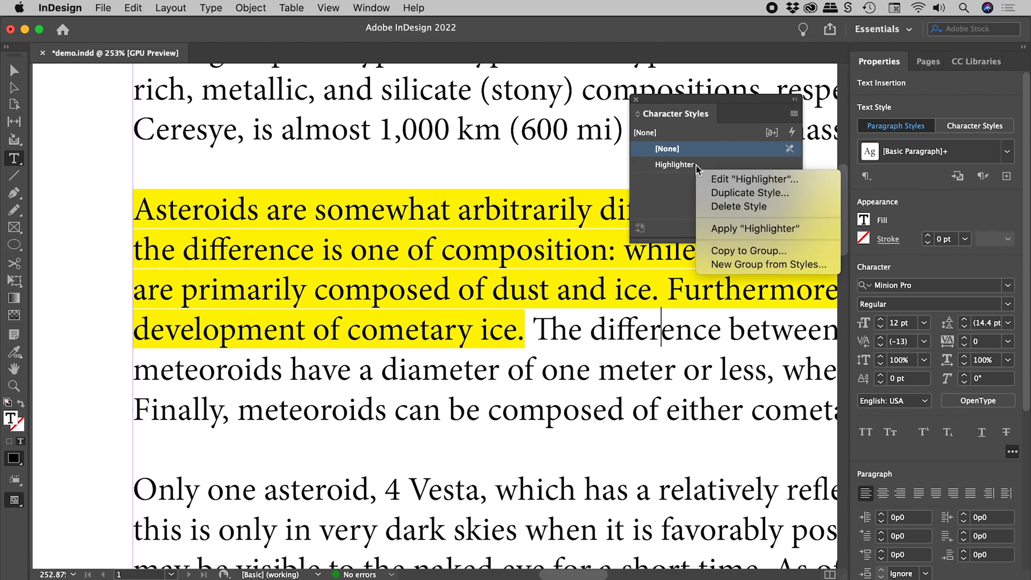
{"action": "left_click", "coordinate": [733, 183]}
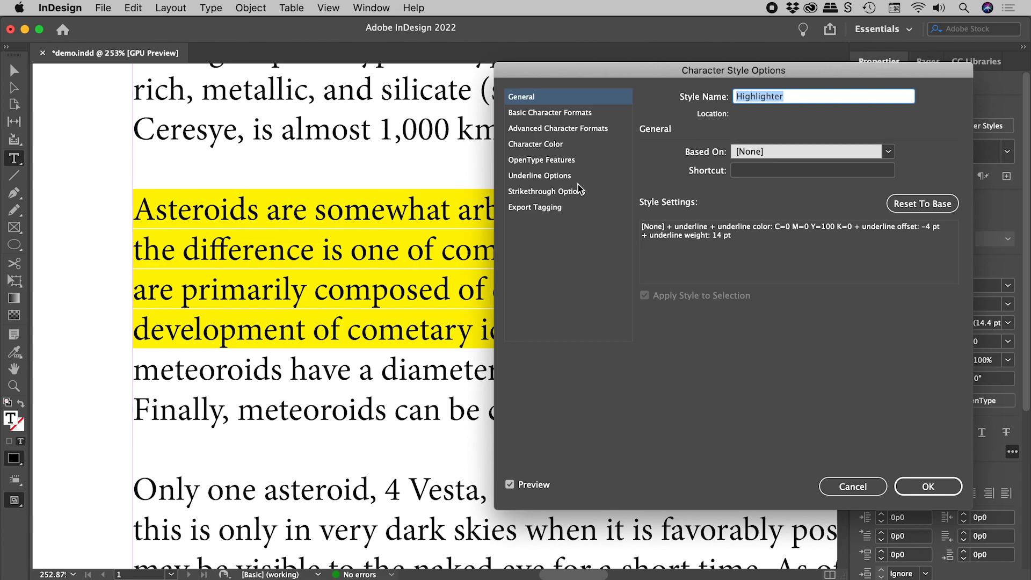
{"action": "left_click", "coordinate": [541, 177]}
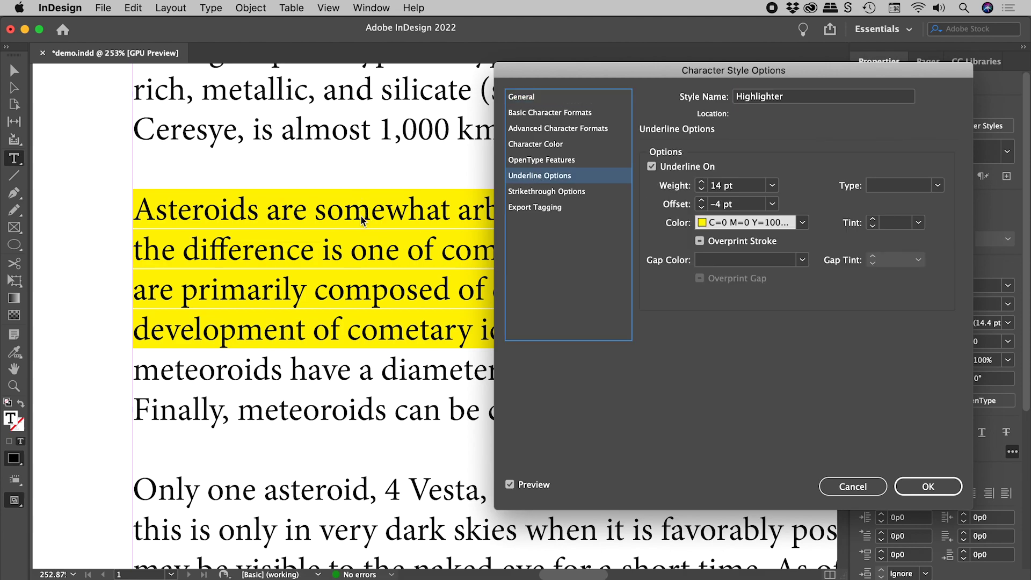
{"action": "left_click", "coordinate": [701, 182]}
{"action": "left_click", "coordinate": [701, 182]}
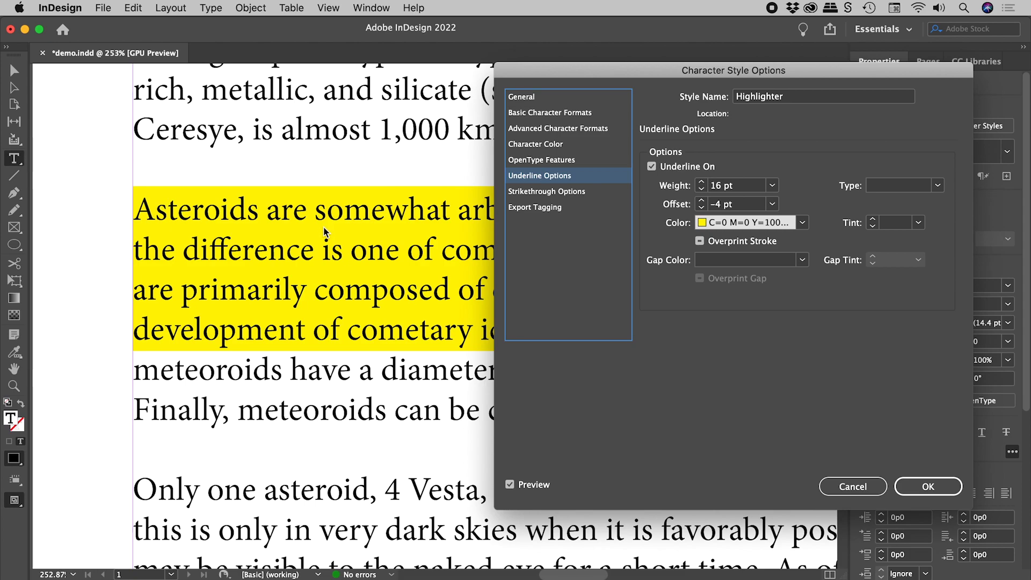
{"action": "left_click", "coordinate": [802, 223]}
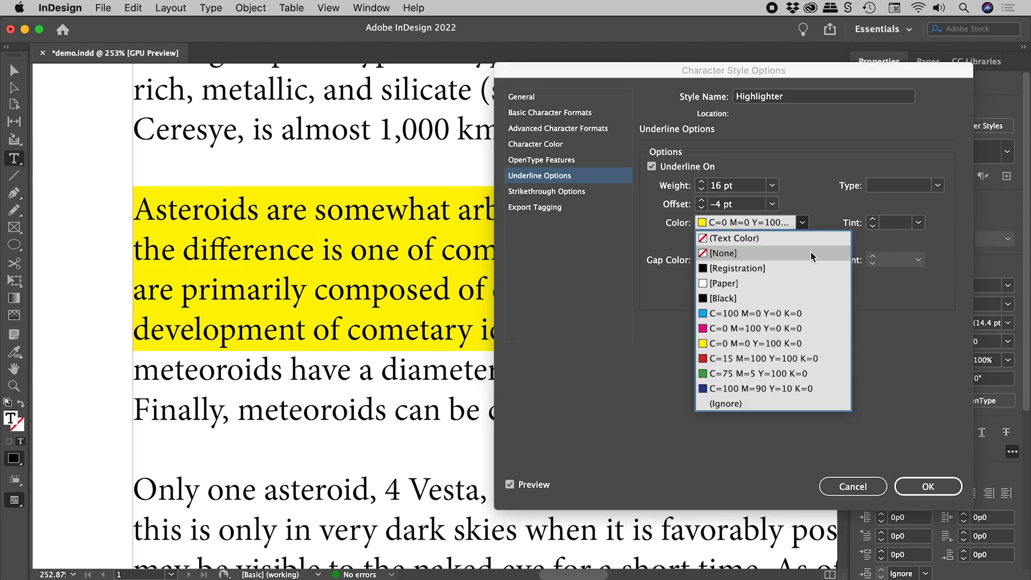
{"action": "left_click", "coordinate": [796, 327]}
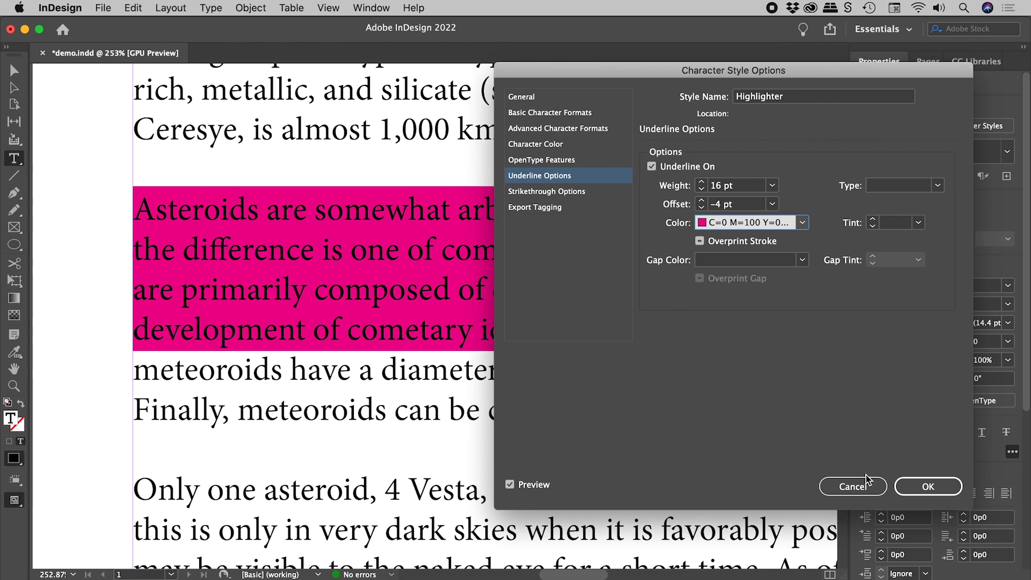
{"action": "left_click", "coordinate": [853, 486]}
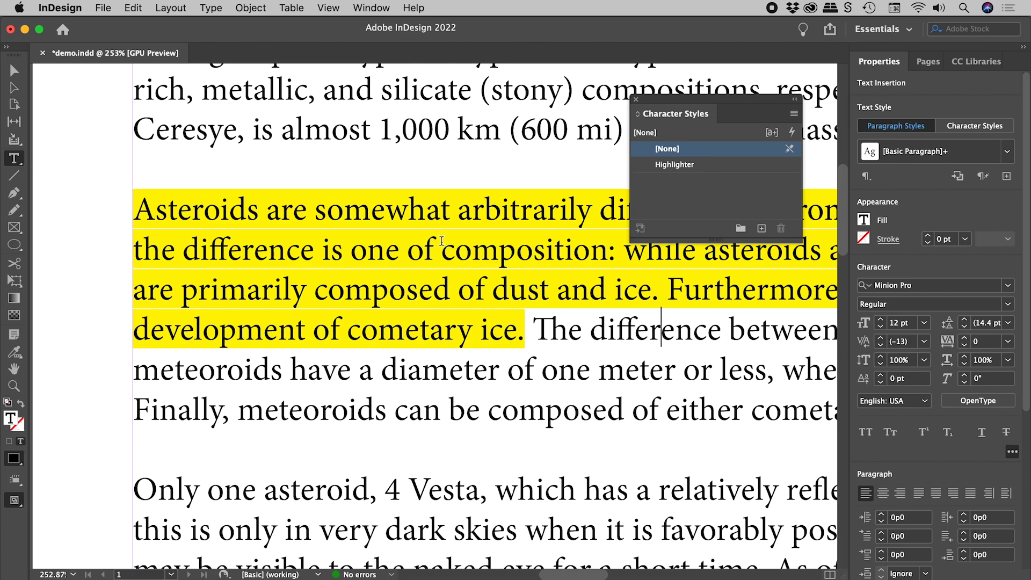
Set the text from 'composition' through 'cometary ice.' back to the [None] character style
{"action": "left_click_drag", "start_coordinate": [441, 249], "coordinate": [576, 358]}
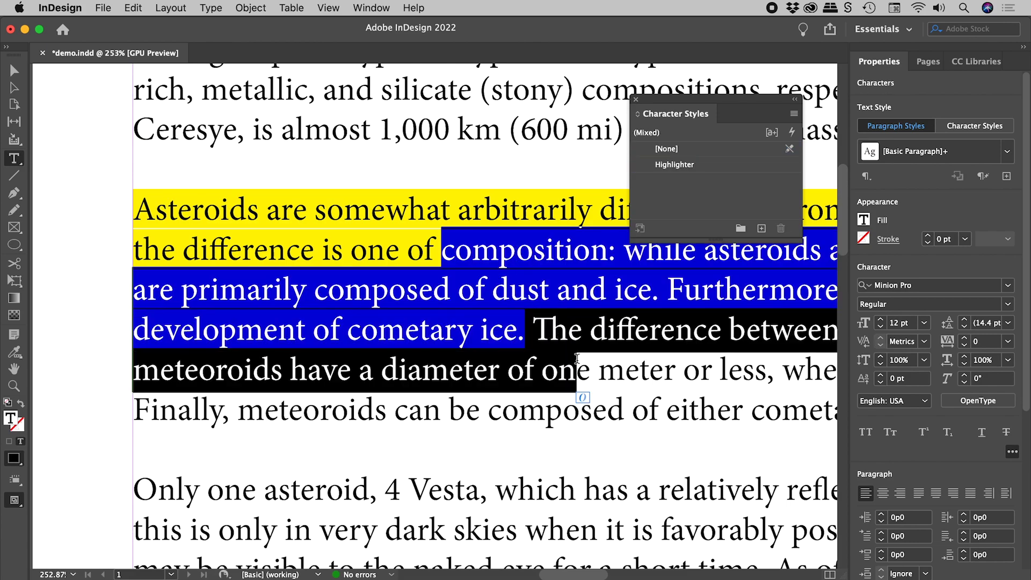
{"action": "left_click", "coordinate": [690, 152]}
{"action": "left_click", "coordinate": [648, 366]}
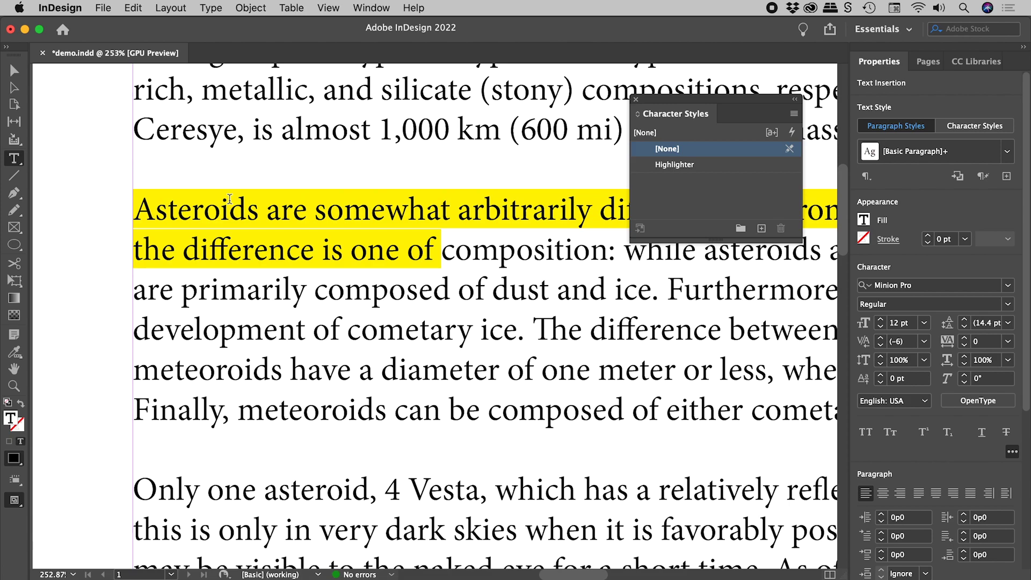
{"action": "double_click", "coordinate": [213, 328]}
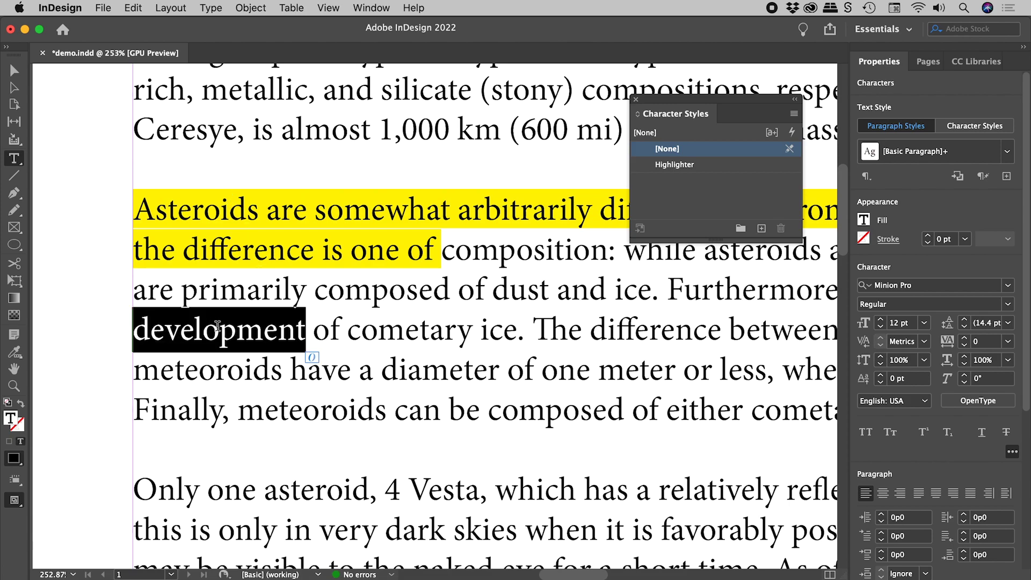
{"action": "left_click", "coordinate": [794, 114]}
{"action": "left_click", "coordinate": [851, 120]}
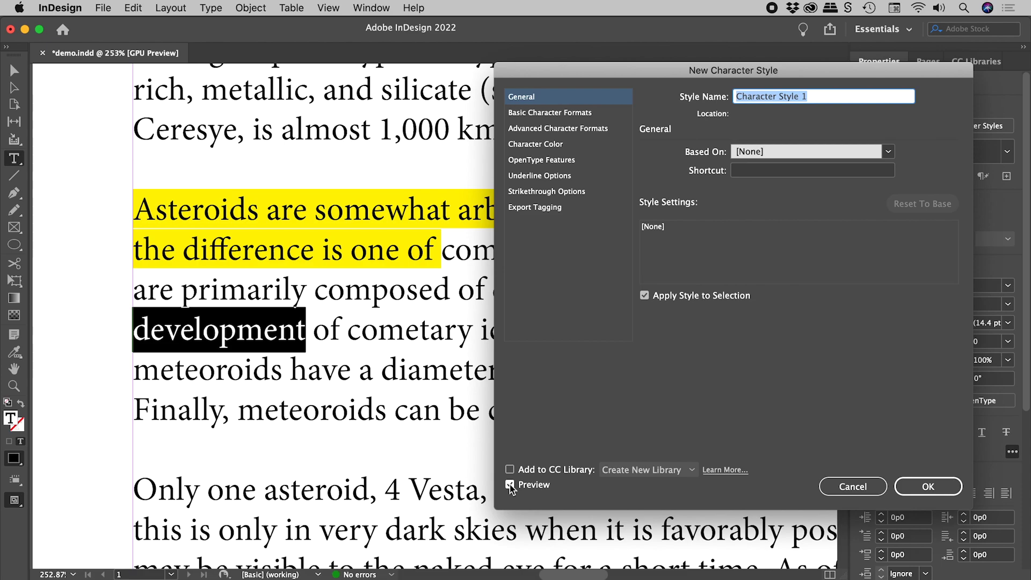
{"action": "left_click", "coordinate": [558, 176]}
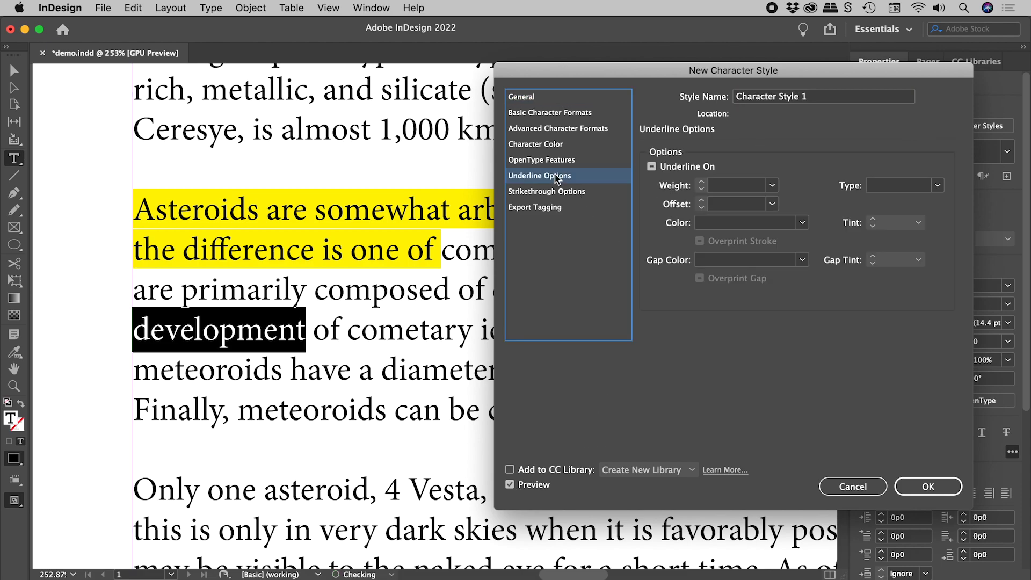
{"action": "left_click", "coordinate": [652, 167]}
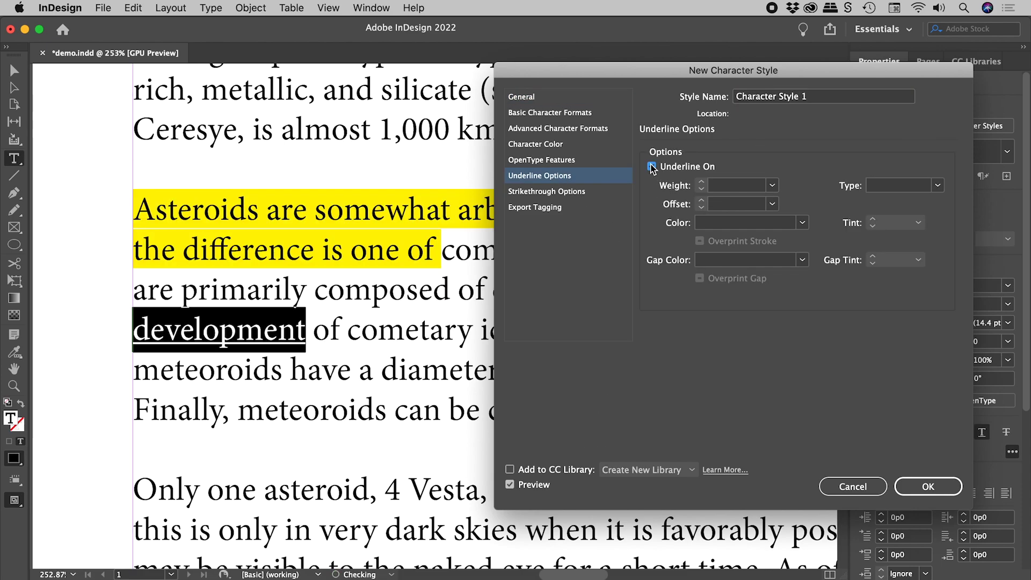
{"action": "left_click", "coordinate": [802, 222]}
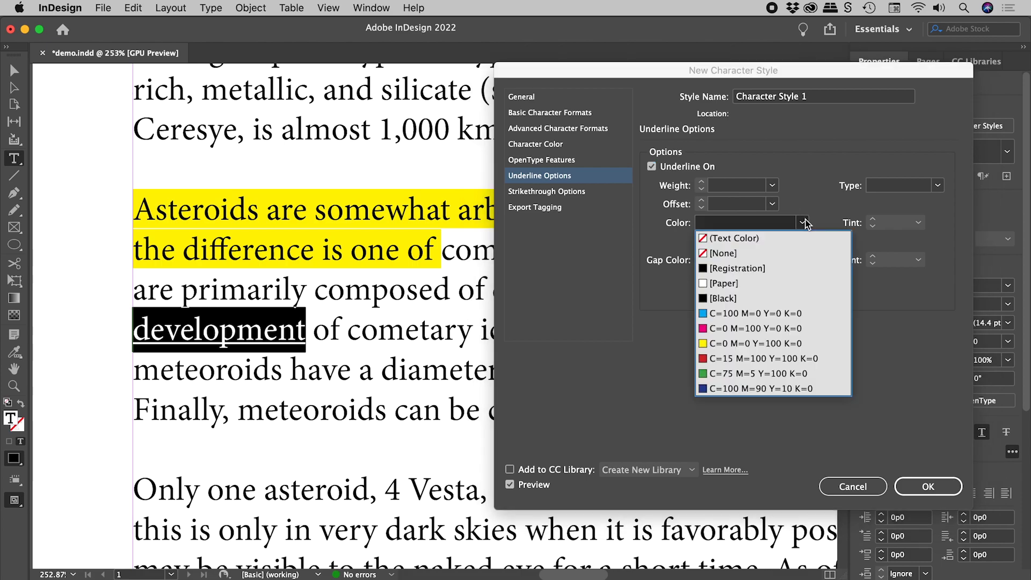
{"action": "left_click", "coordinate": [757, 328]}
{"action": "left_click", "coordinate": [772, 185]}
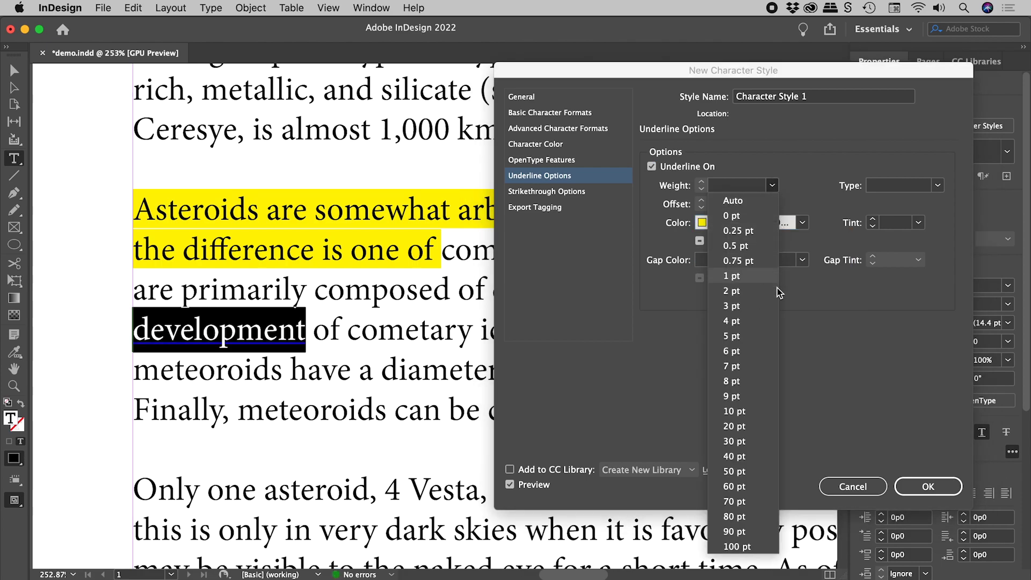
{"action": "left_click", "coordinate": [734, 411]}
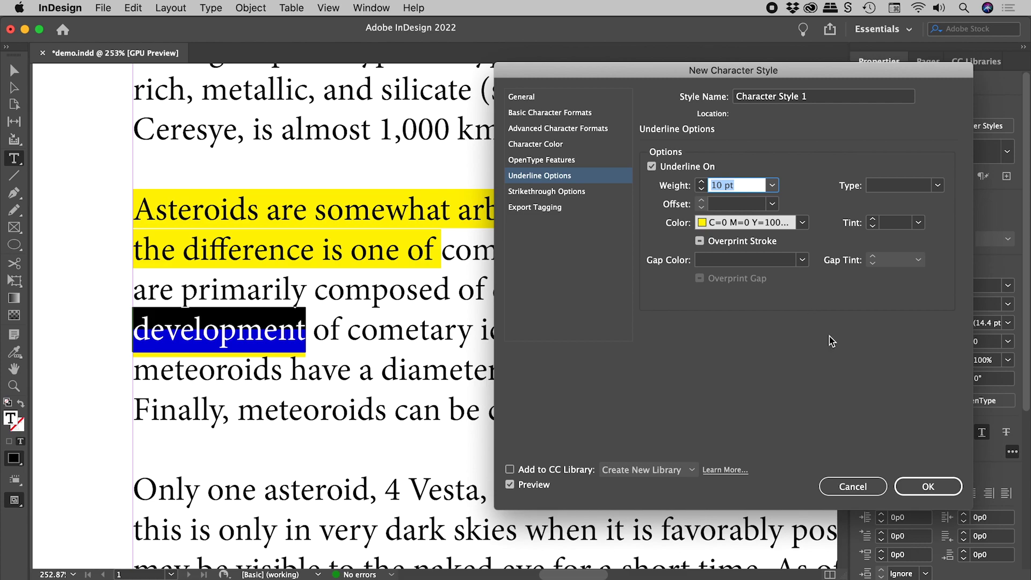
{"action": "left_click", "coordinate": [853, 486]}
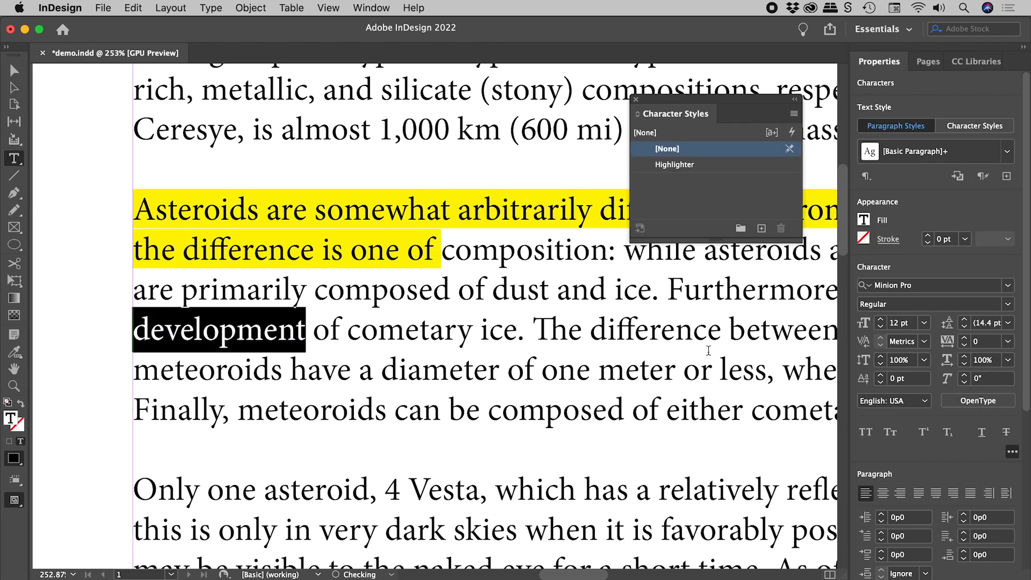
{"action": "left_click", "coordinate": [537, 330]}
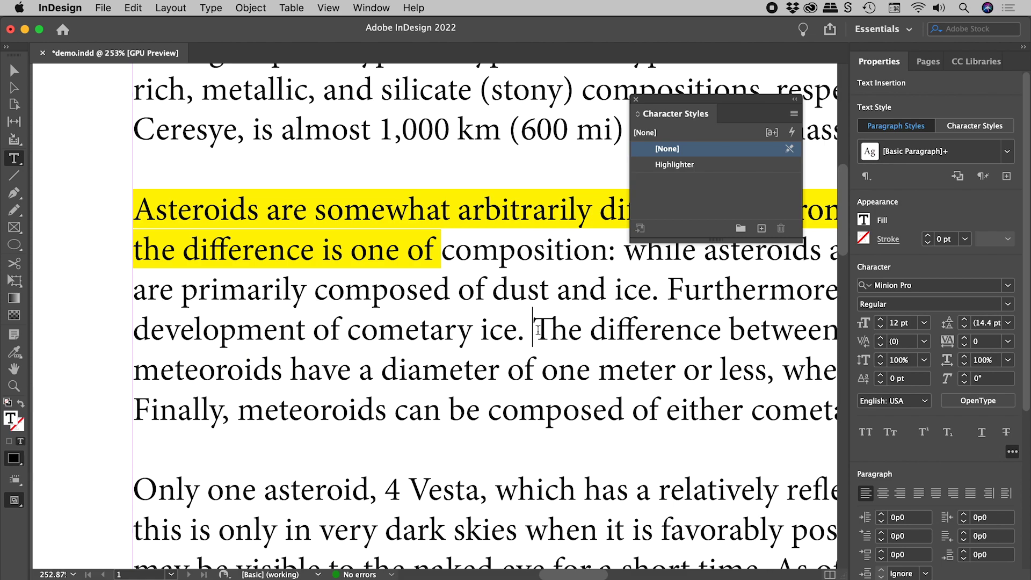